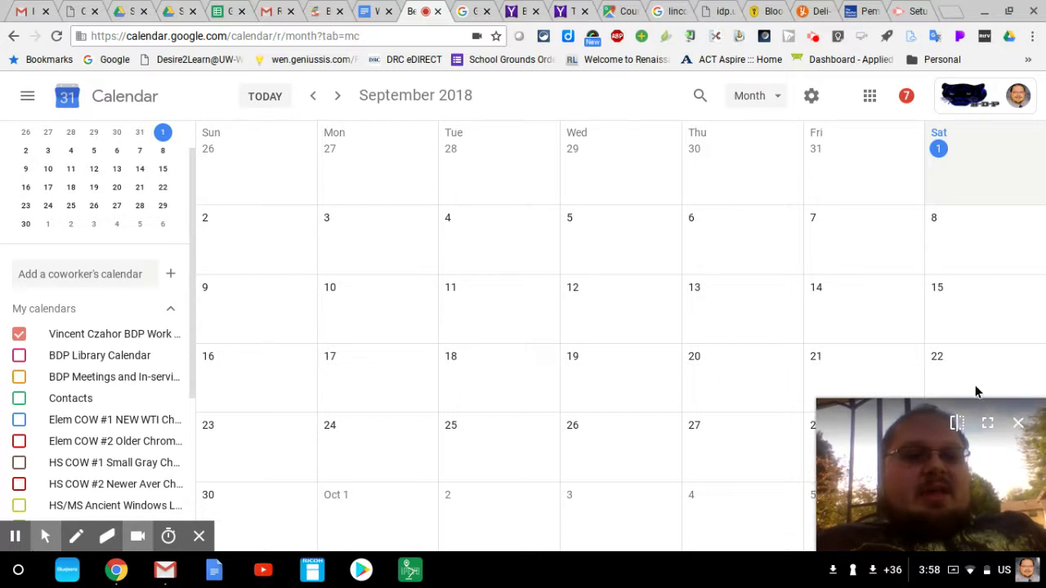
pyautogui.press('n')
pyautogui.press('n')
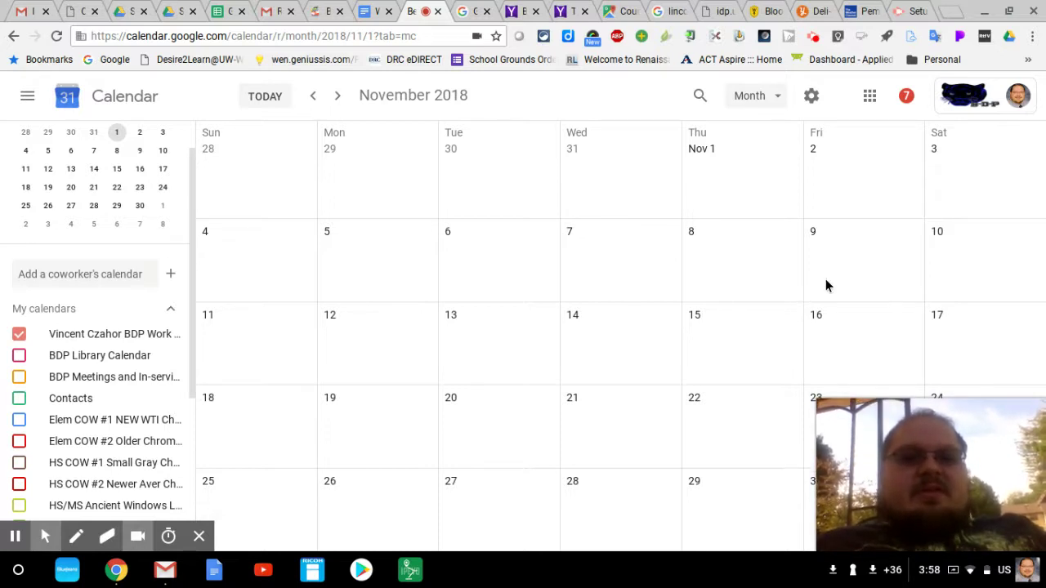
pyautogui.click(308, 97)
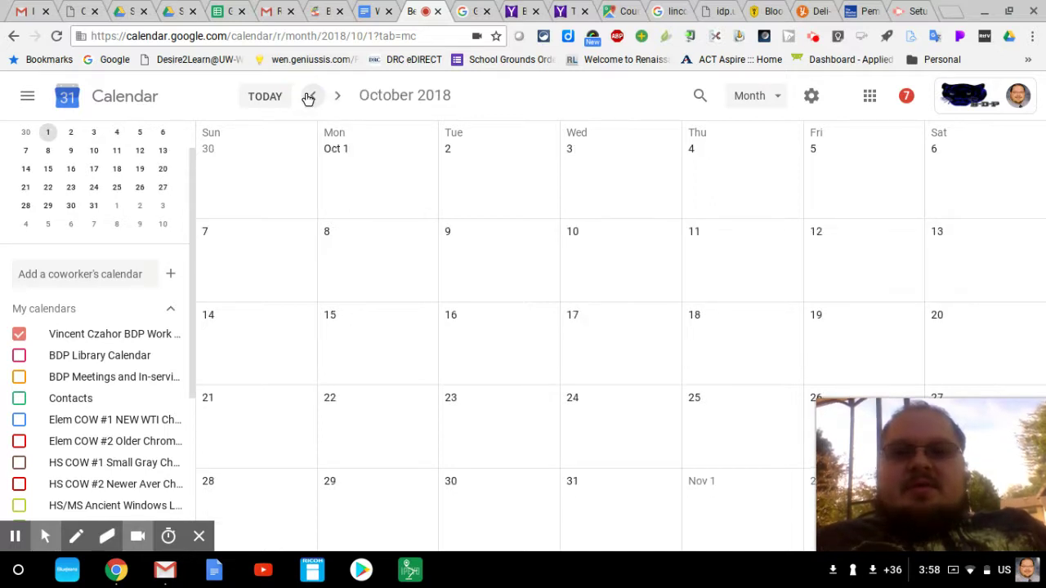
pyautogui.click(308, 97)
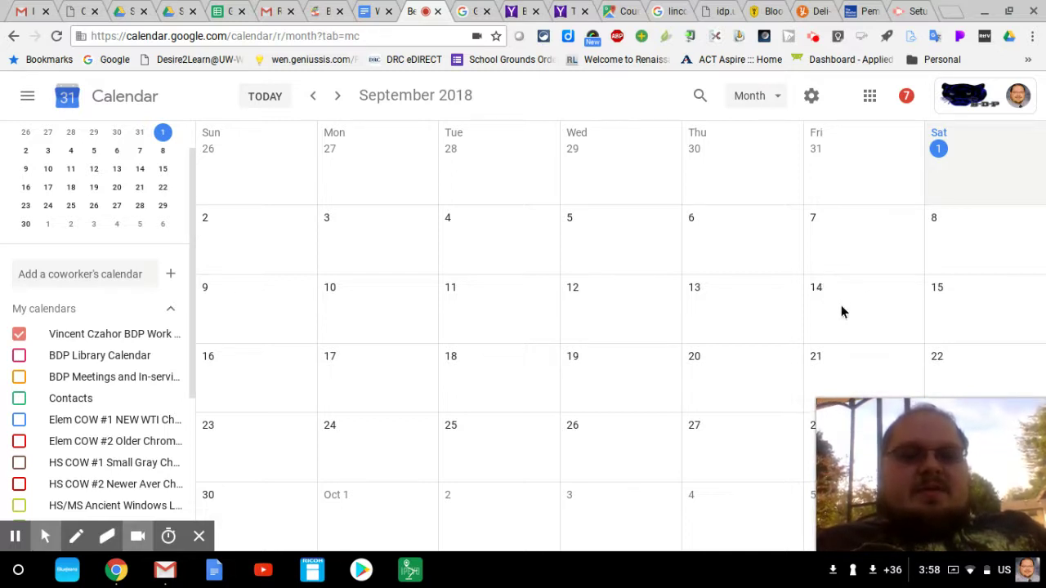
# Step: Start a new event on September 14, 2018 titled "2nd Grade Library/Makerspace"
pyautogui.click(843, 312)
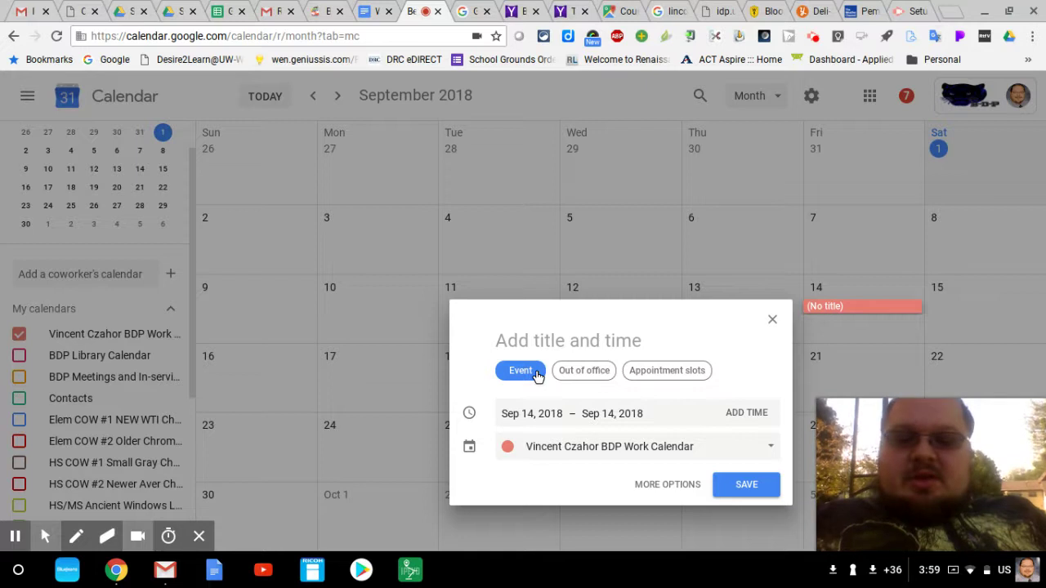
pyautogui.write('2nd ')
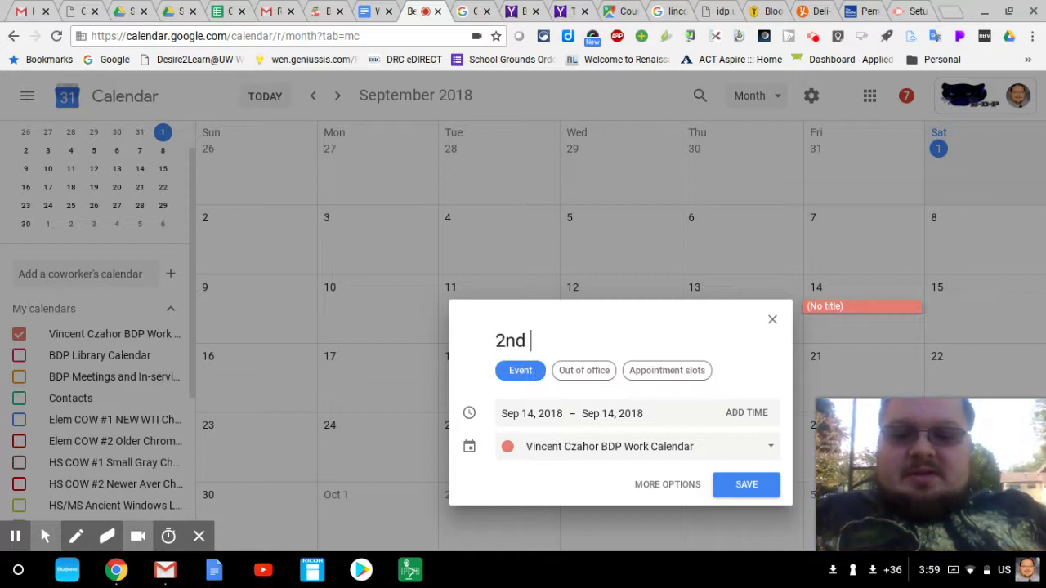
pyautogui.write('Grade')
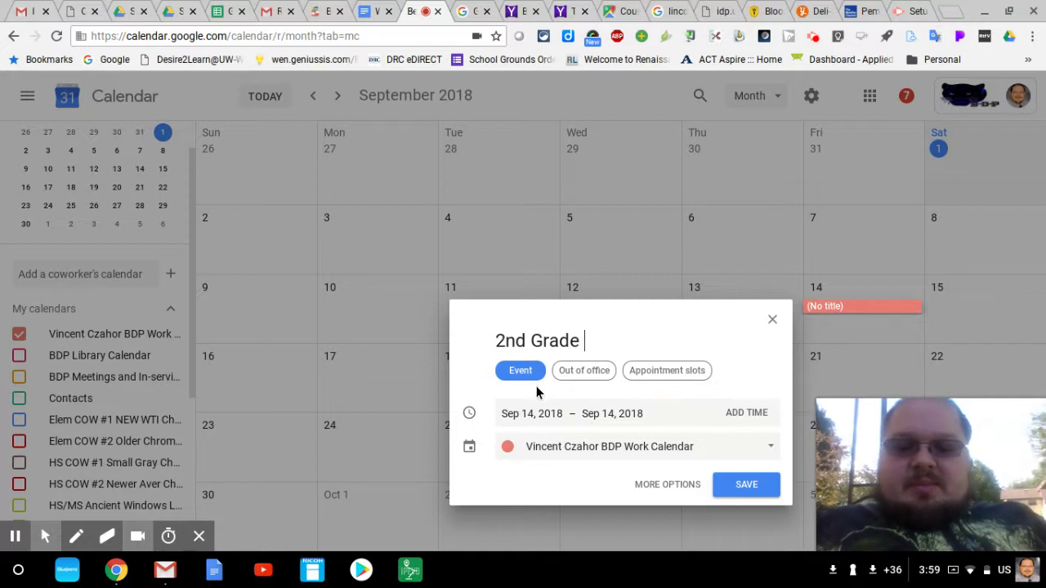
pyautogui.write(' Librar')
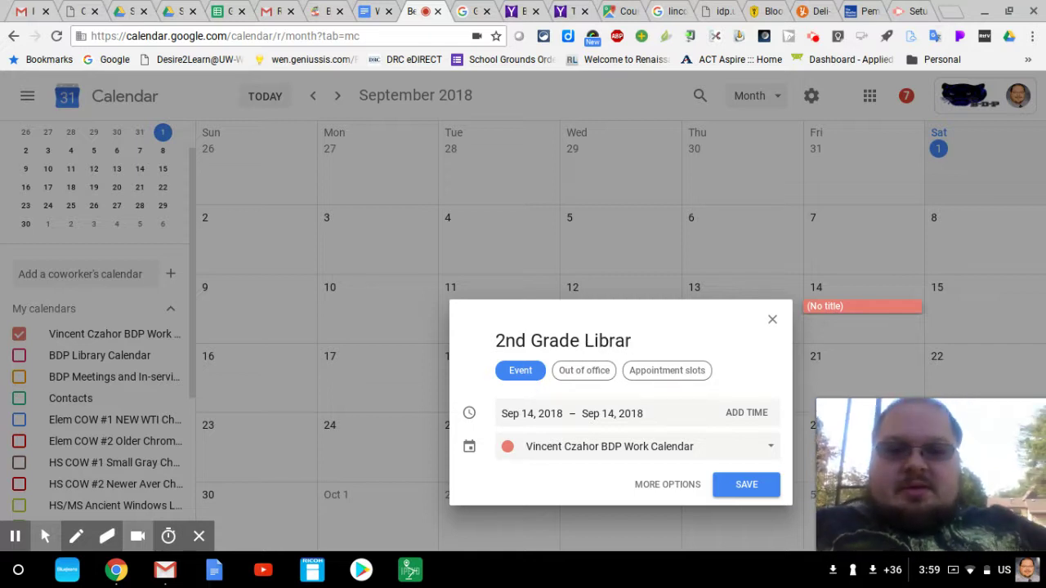
pyautogui.write('y/')
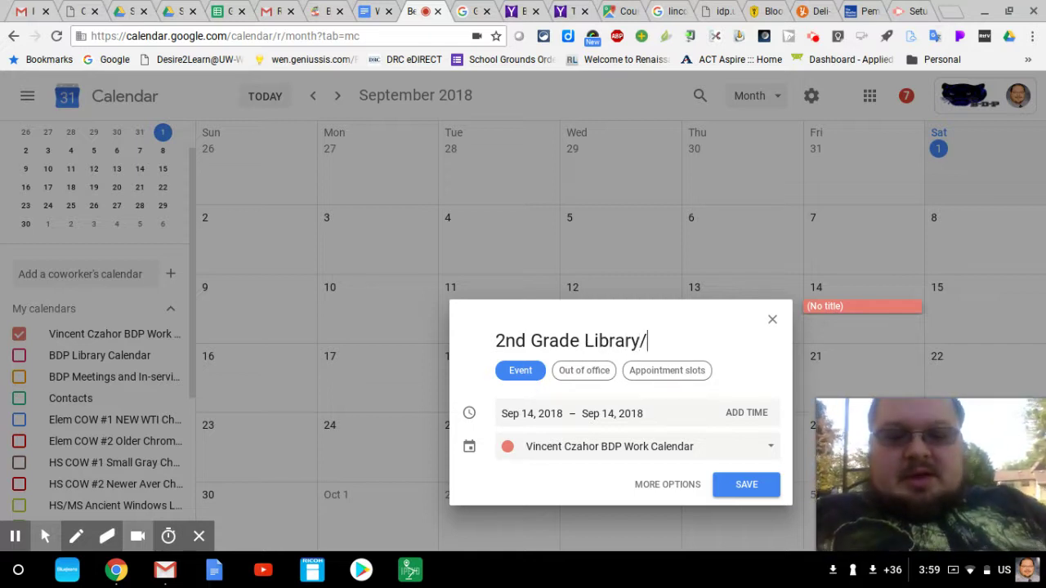
pyautogui.write('Mak')
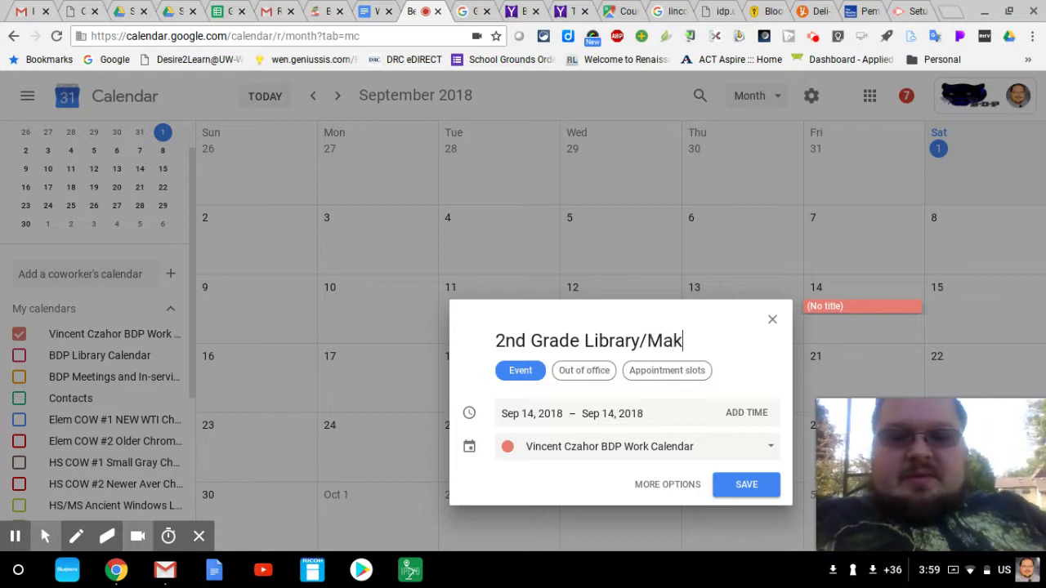
pyautogui.write('erspce')
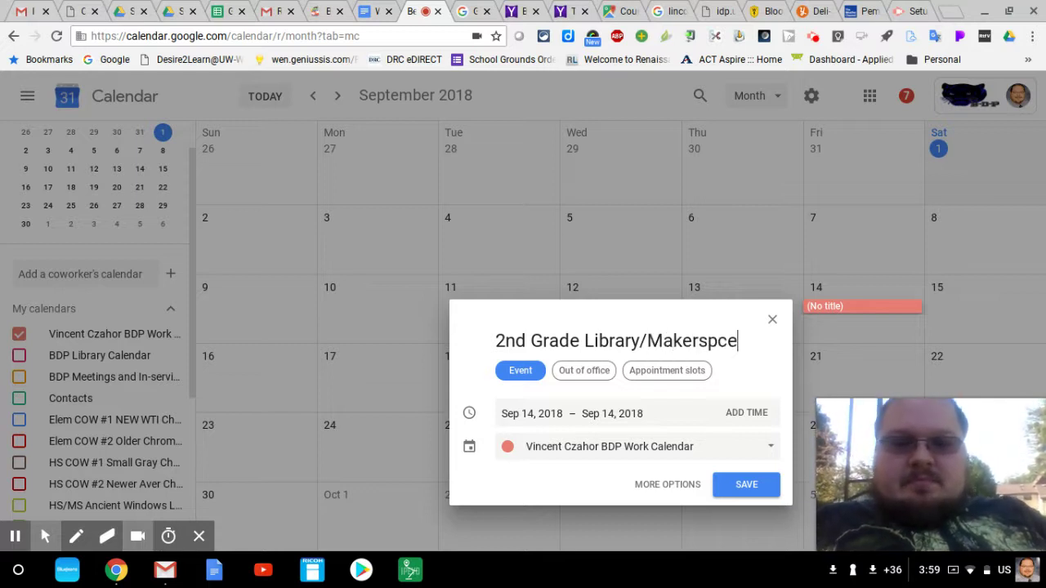
pyautogui.press('BackSpace')
pyautogui.press('BackSpace')
pyautogui.press('BackSpace')
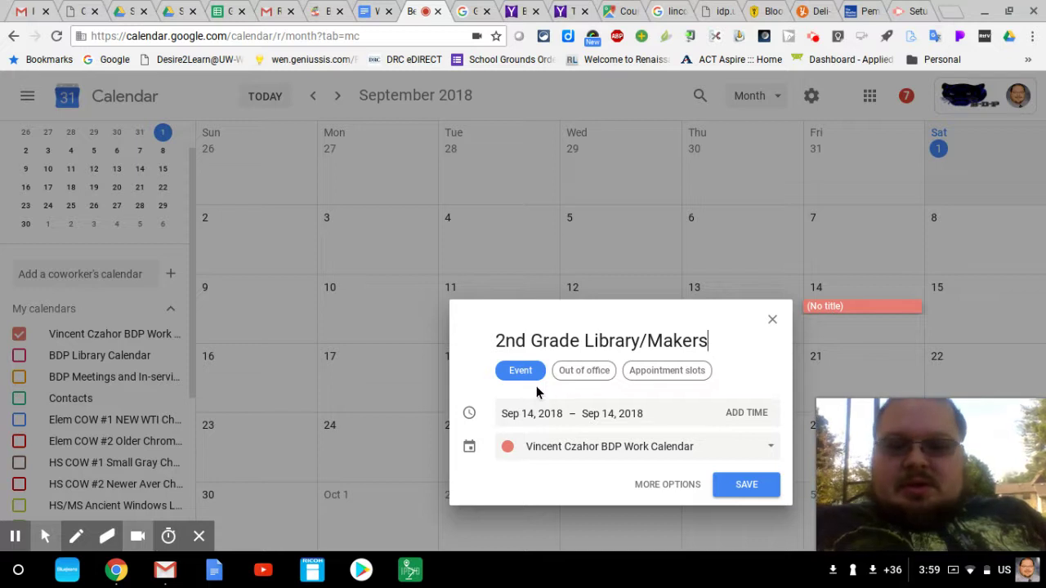
pyautogui.write('pace')
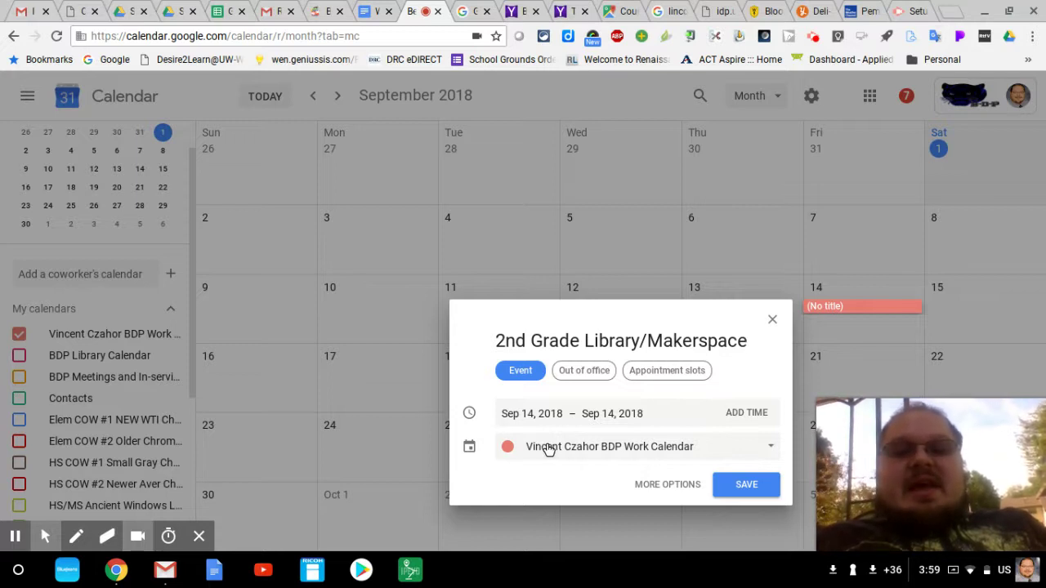
# Step: Assign the event to the BDP Library Calendar and open its full set of event options
pyautogui.click(604, 448)
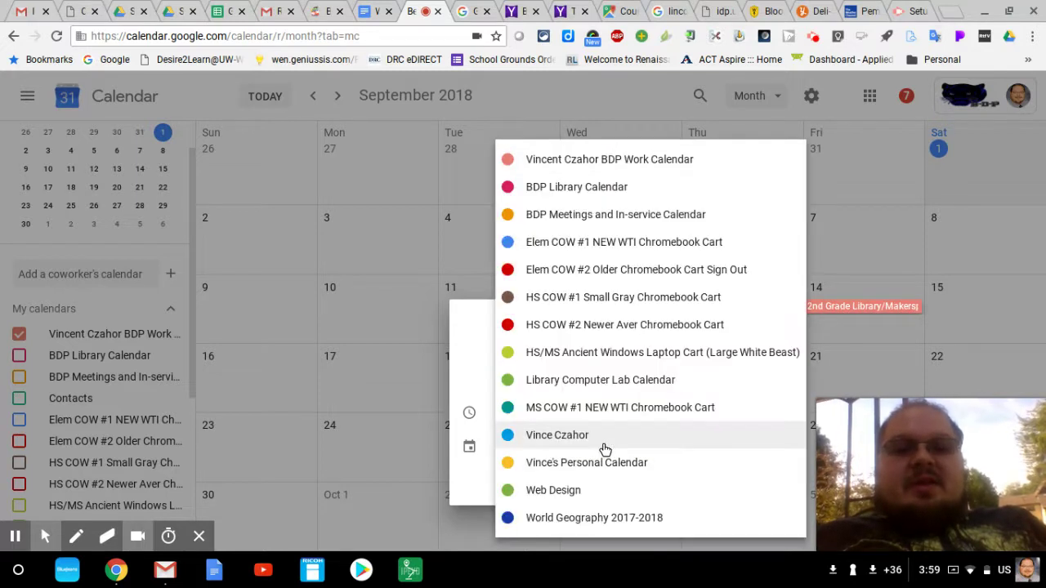
pyautogui.click(562, 188)
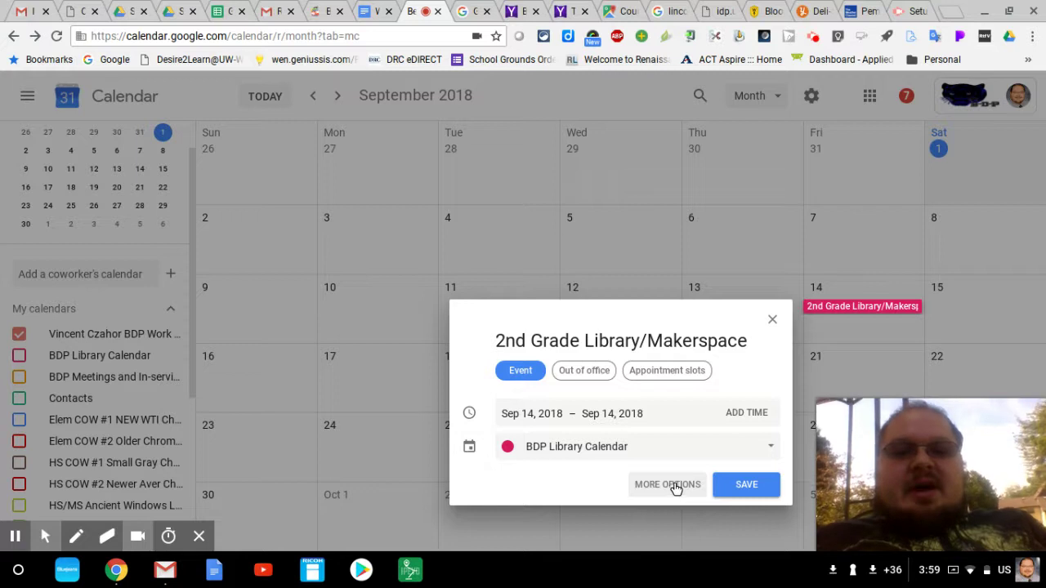
pyautogui.click(675, 484)
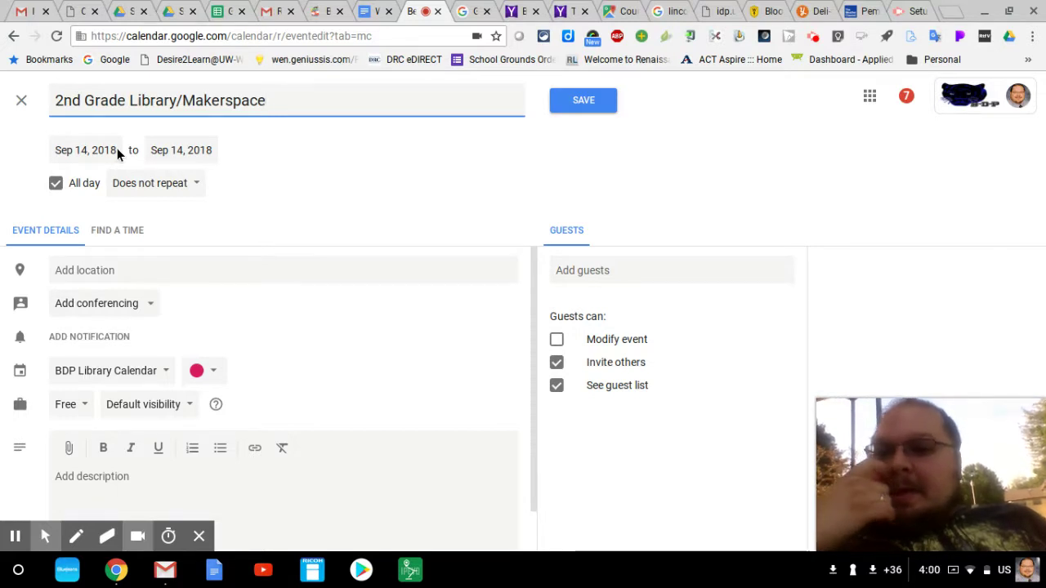
# Step: Make the event a timed one instead of all-day and choose 1:30pm as its start time
pyautogui.click(73, 187)
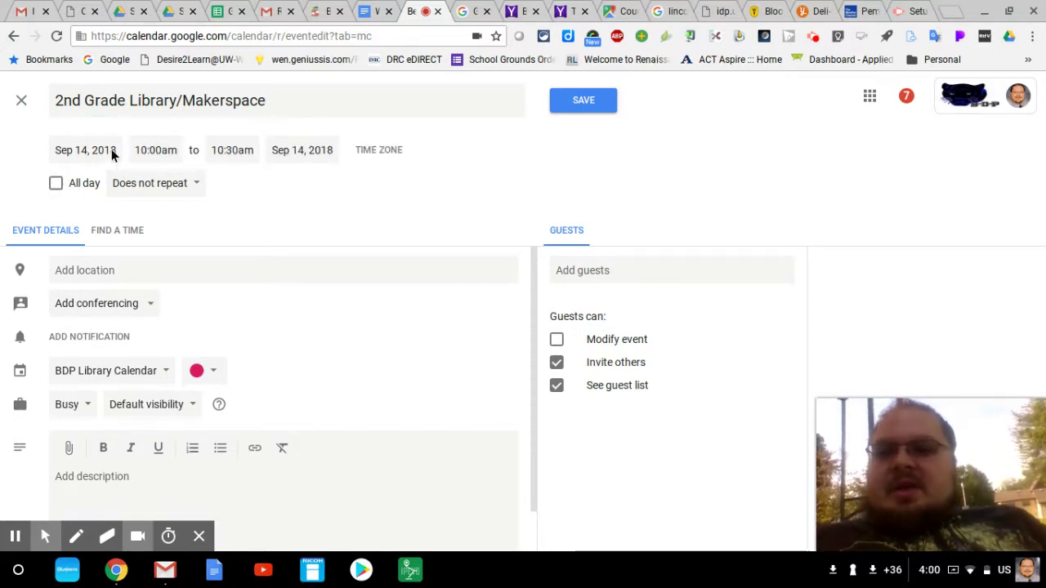
pyautogui.click(164, 149)
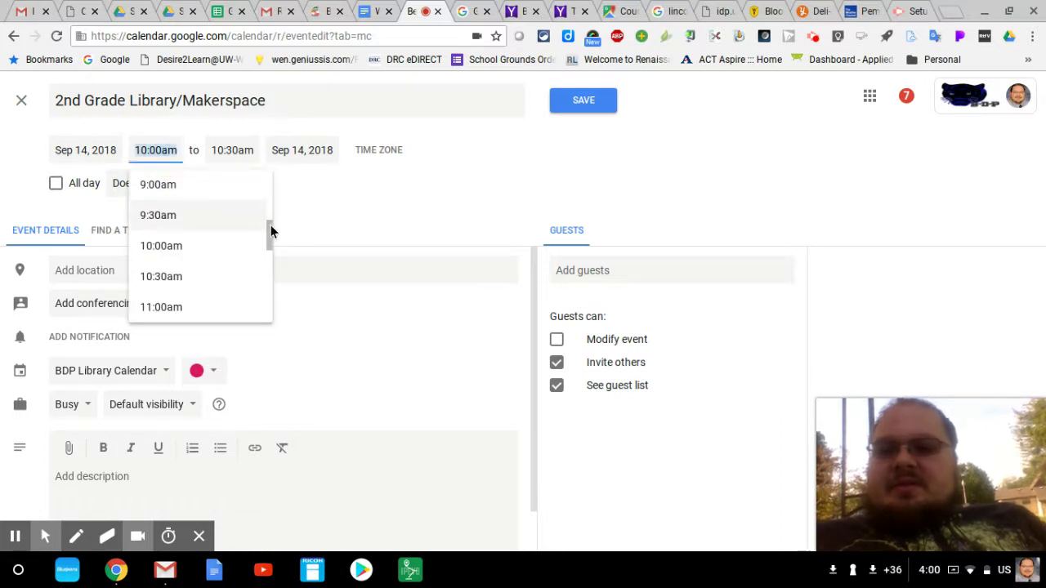
pyautogui.scroll(-5, 271, 227)
pyautogui.scroll(-1, 271, 229)
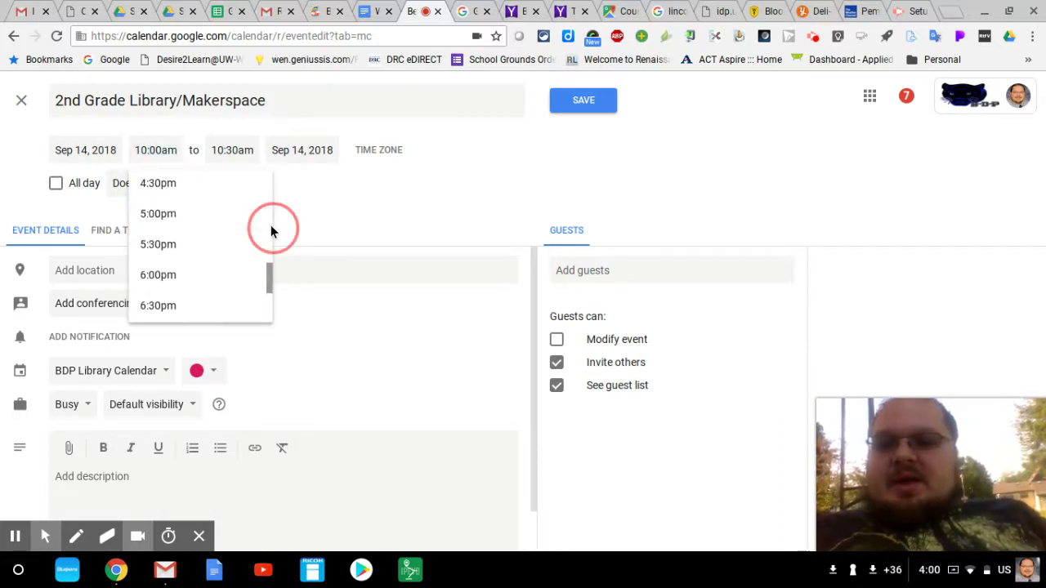
pyautogui.scroll(2, 269, 273)
pyautogui.scroll(1, 266, 261)
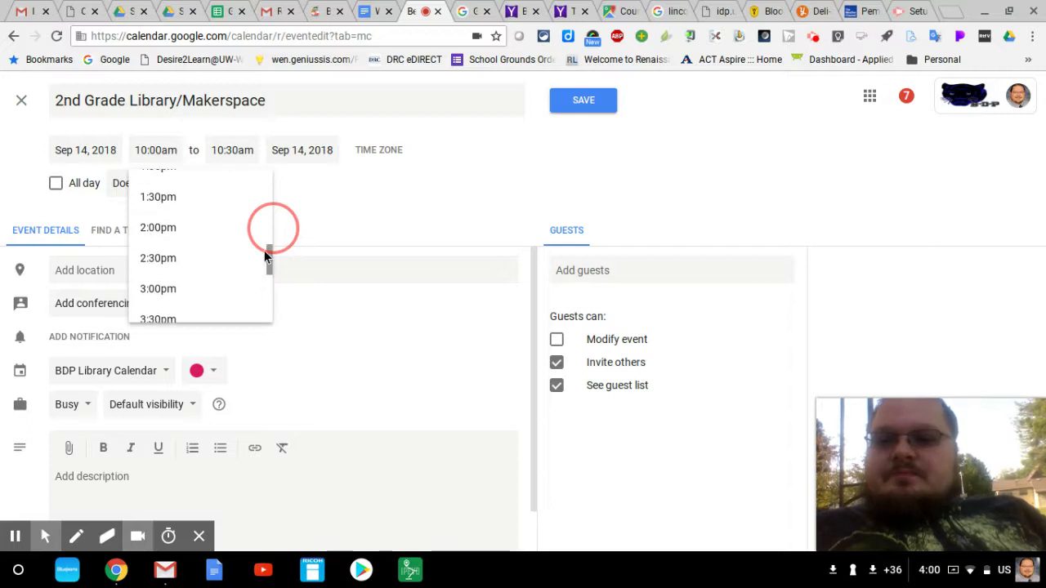
pyautogui.click(160, 192)
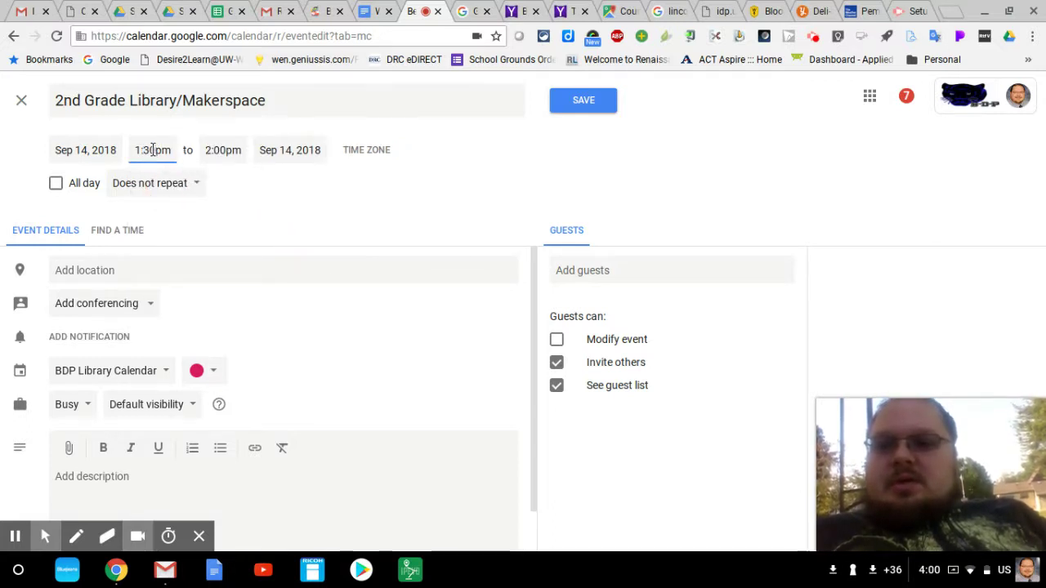
# Step: Change the event's start time to 1:50pm and check its end time
pyautogui.click(157, 151)
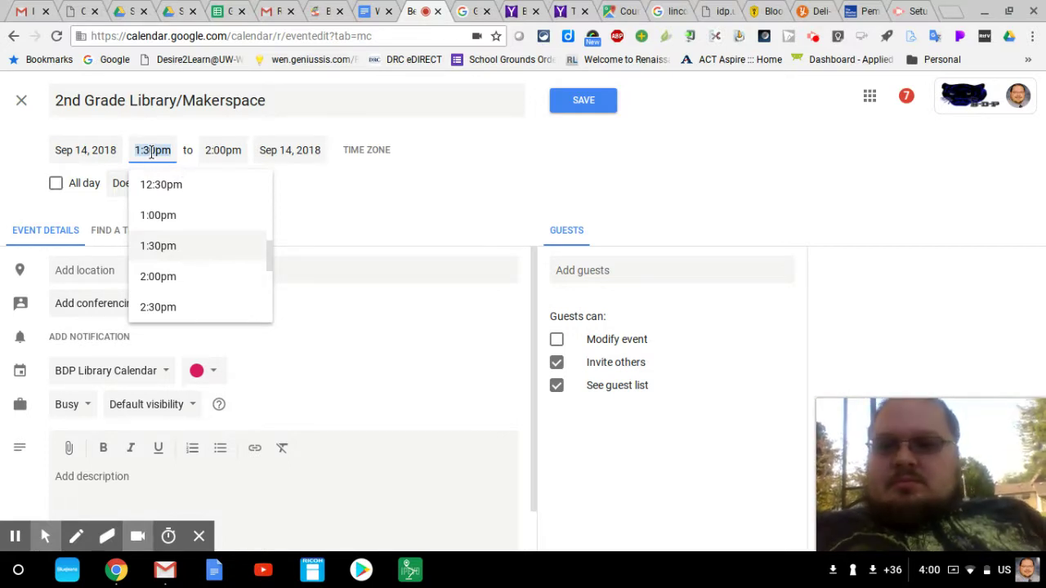
pyautogui.click(155, 150)
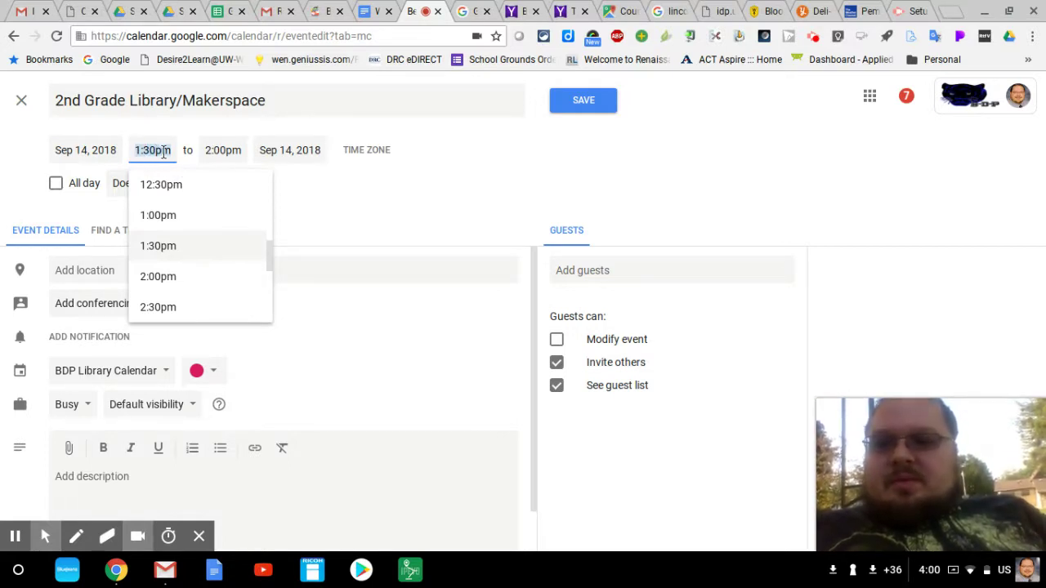
pyautogui.click(163, 152)
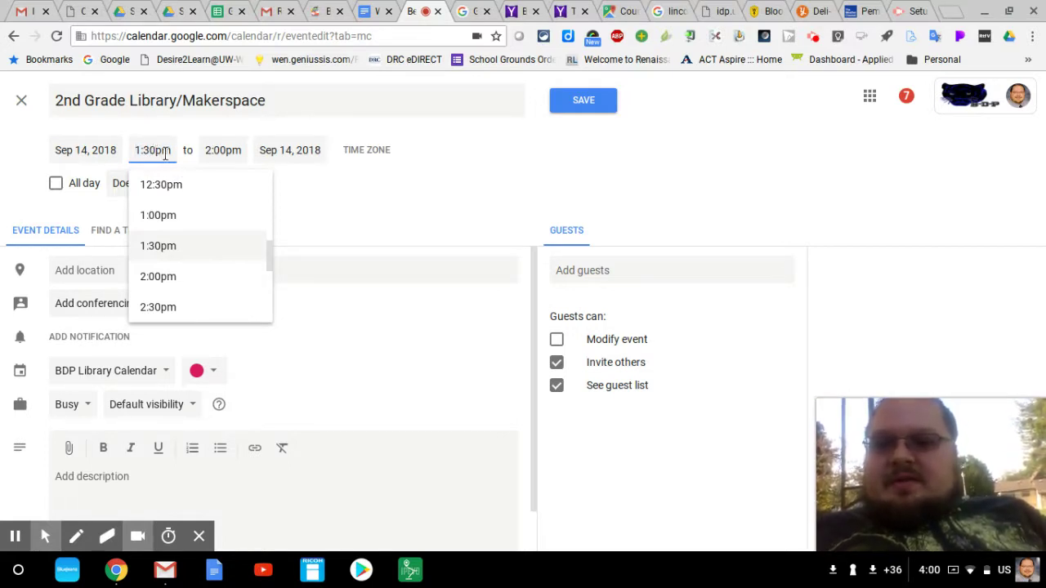
pyautogui.press('BackSpace')
pyautogui.press('BackSpace')
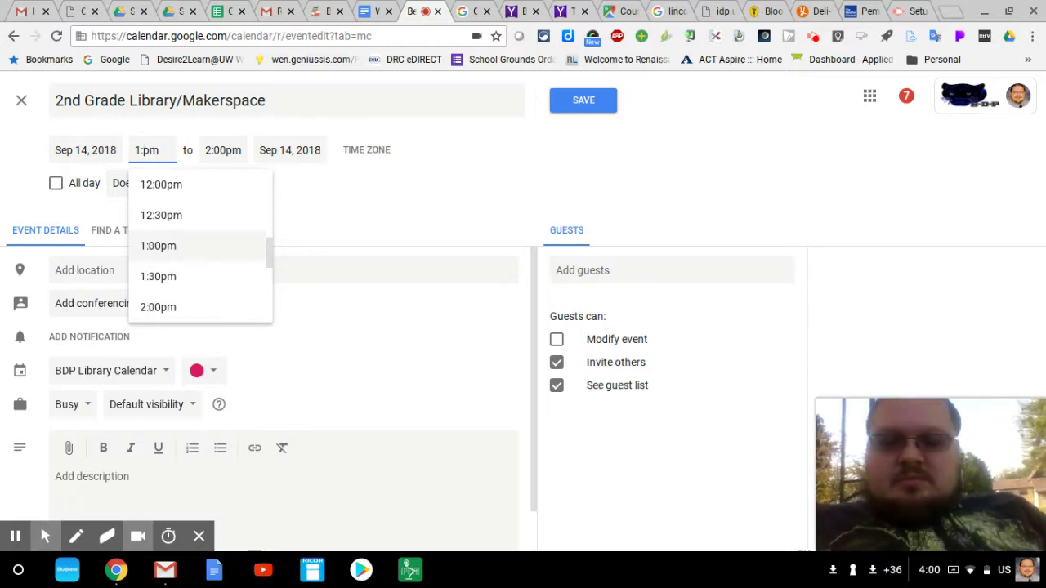
pyautogui.write('50')
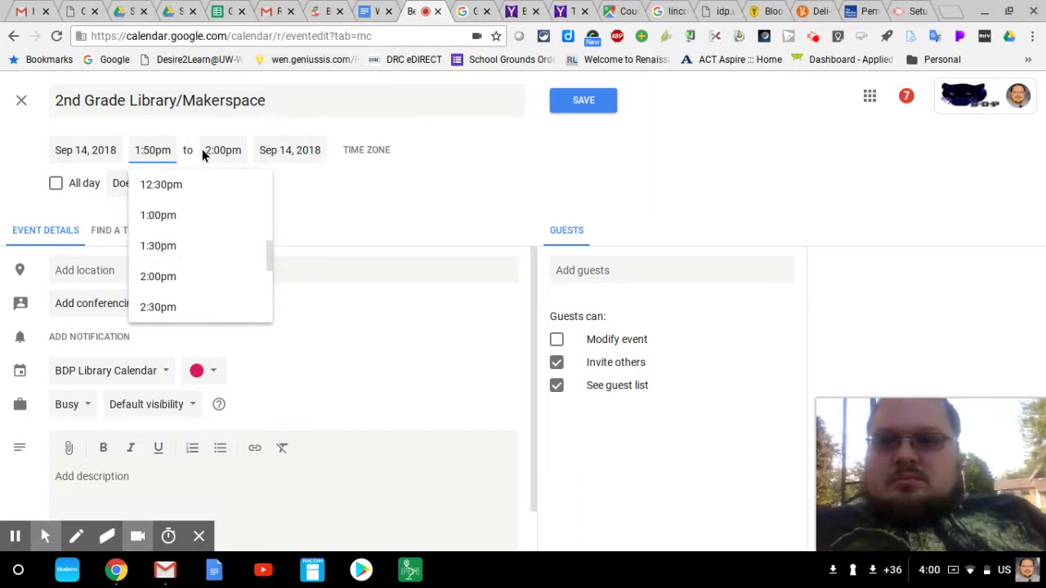
pyautogui.click(233, 153)
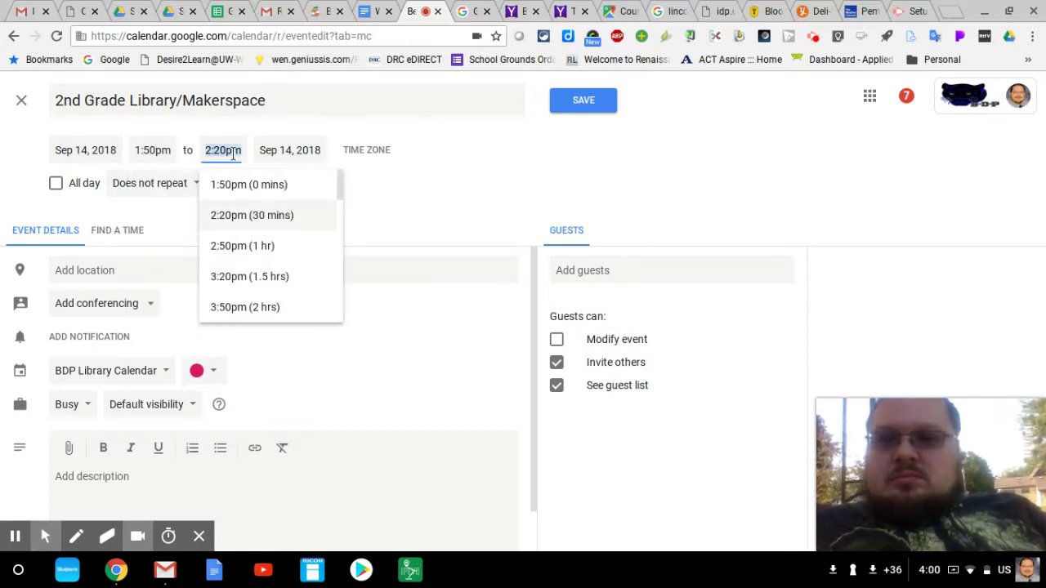
pyautogui.click(373, 179)
# Step: Make the event repeat weekly on Friday and open its custom recurrence settings
pyautogui.click(158, 182)
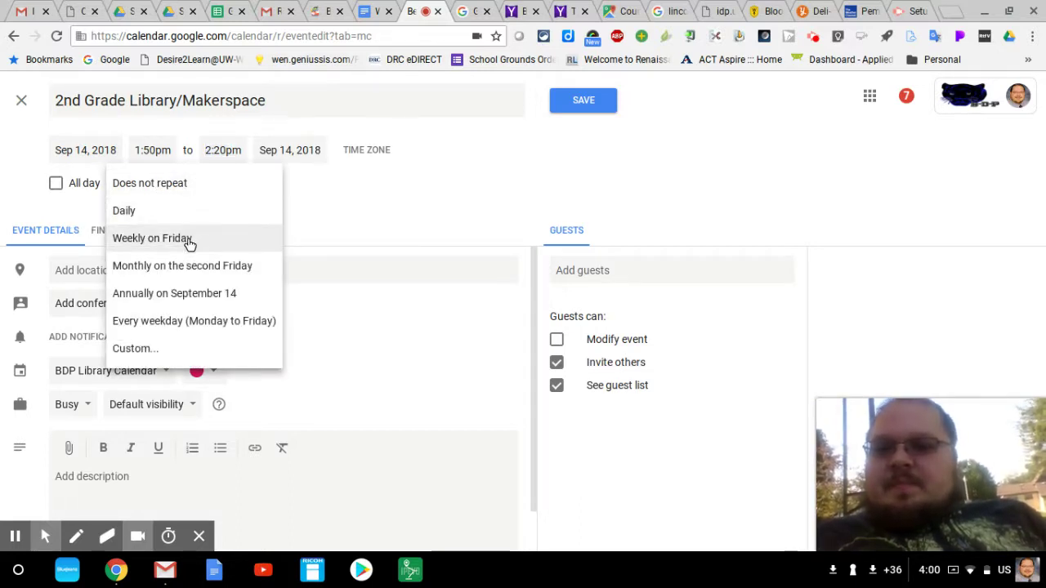
pyautogui.click(187, 242)
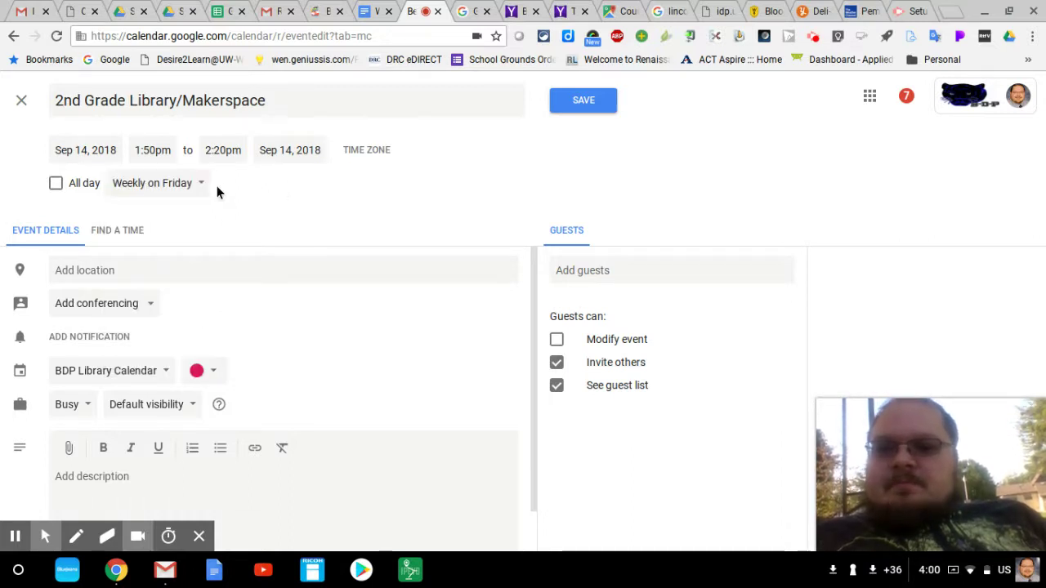
pyautogui.click(202, 189)
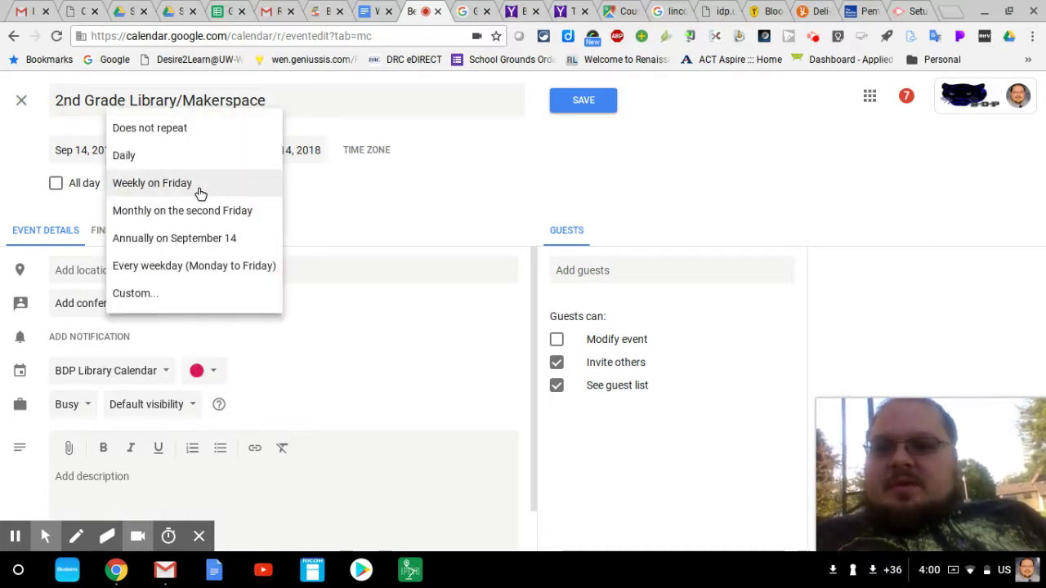
pyautogui.click(178, 296)
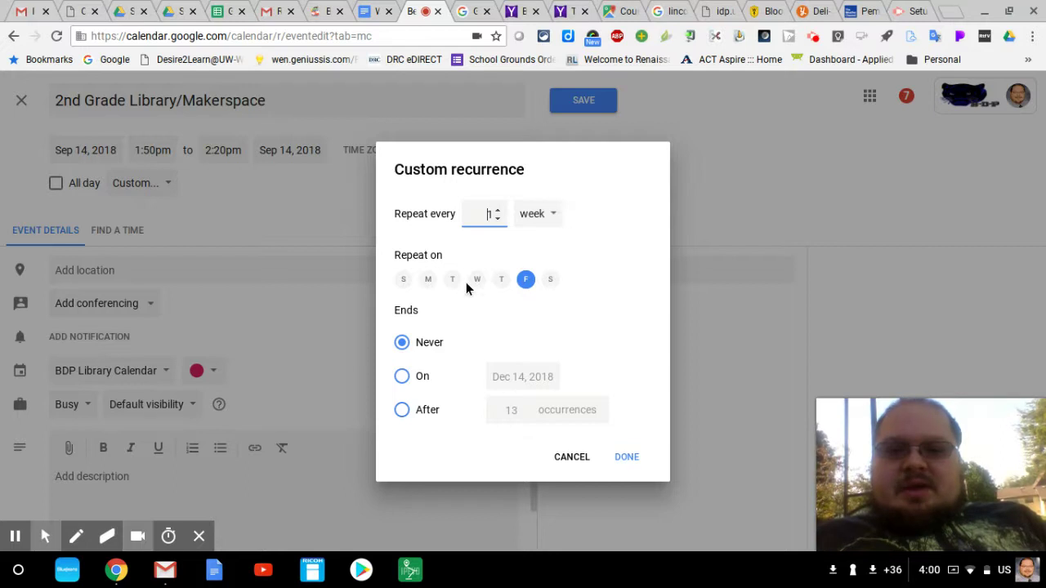
# Step: Set the weekly recurrence to end on May 31, 2019
pyautogui.click(403, 412)
pyautogui.click(401, 375)
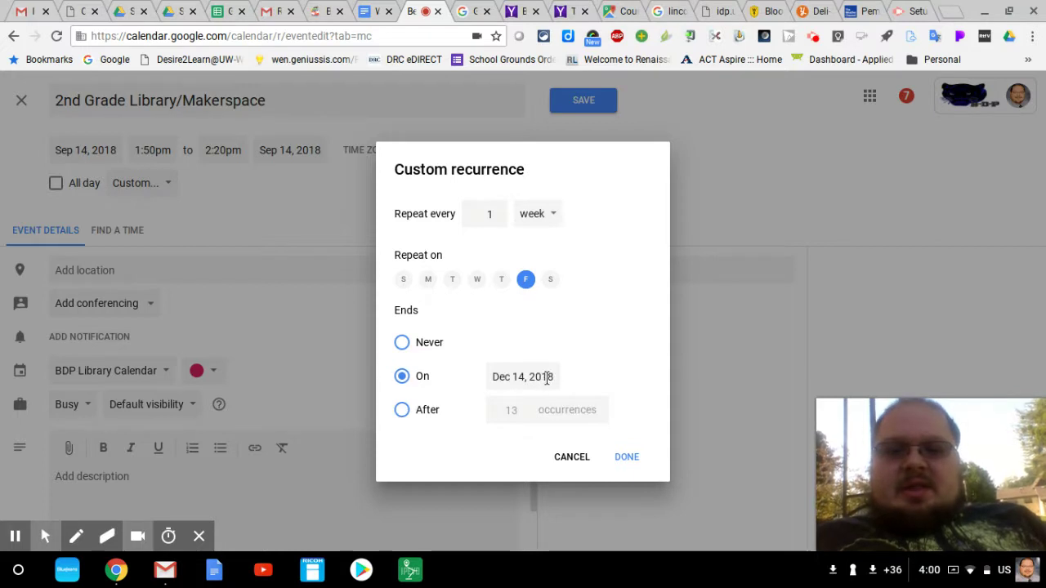
pyautogui.click(547, 375)
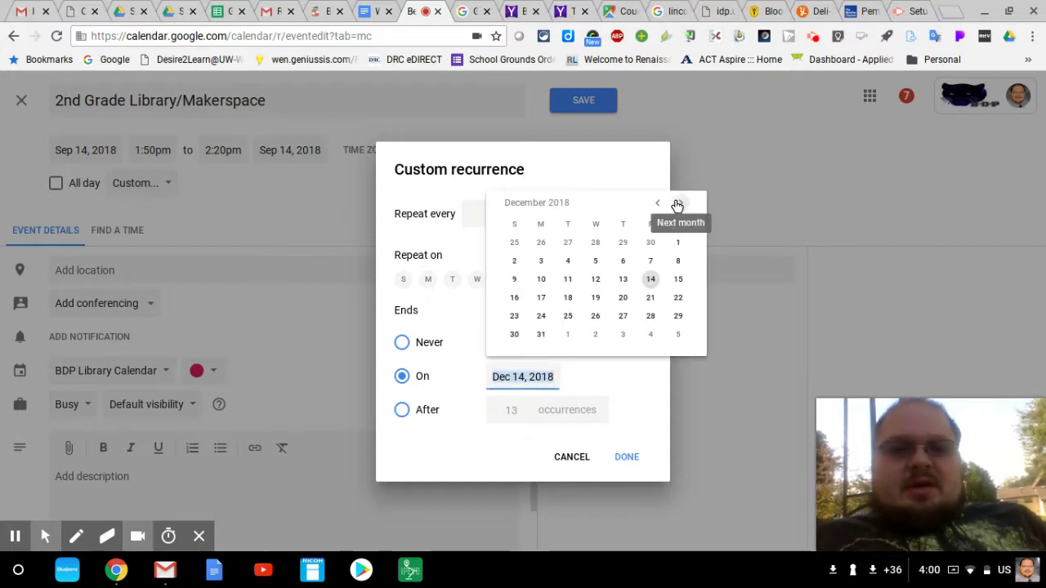
pyautogui.click(677, 205)
pyautogui.click(677, 204)
pyautogui.click(677, 204)
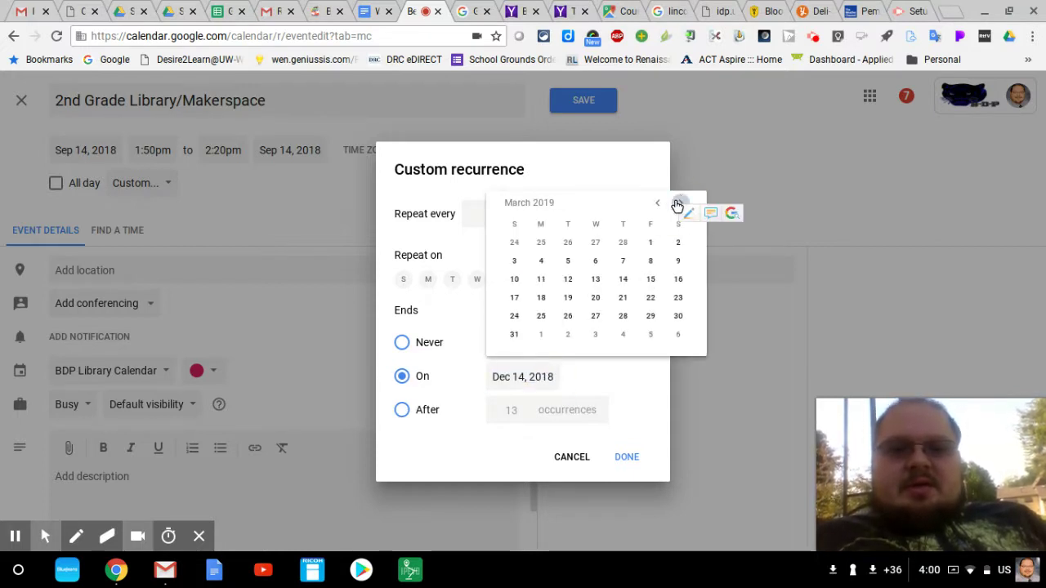
pyautogui.click(677, 204)
pyautogui.click(678, 204)
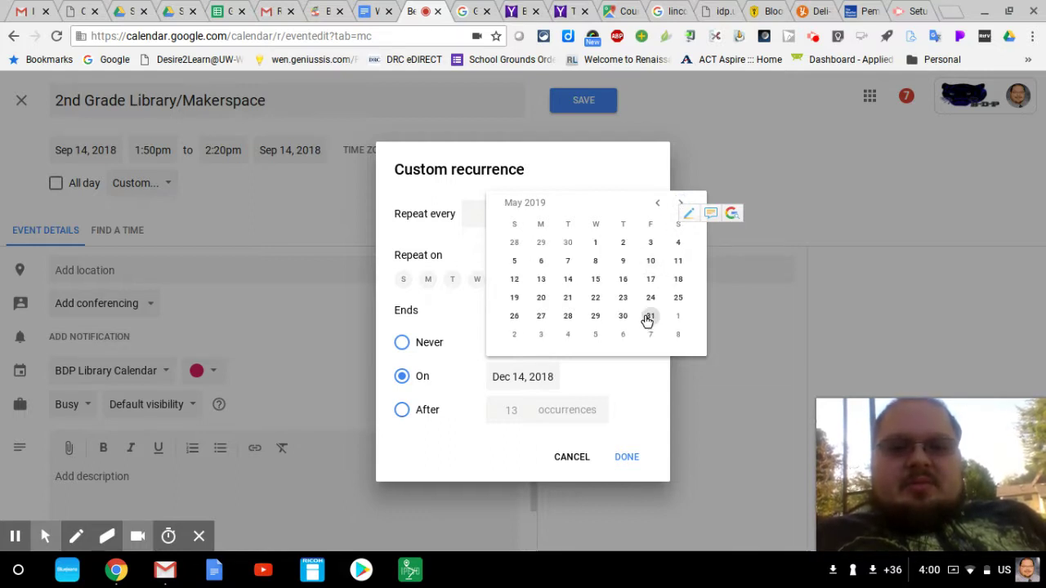
pyautogui.click(651, 317)
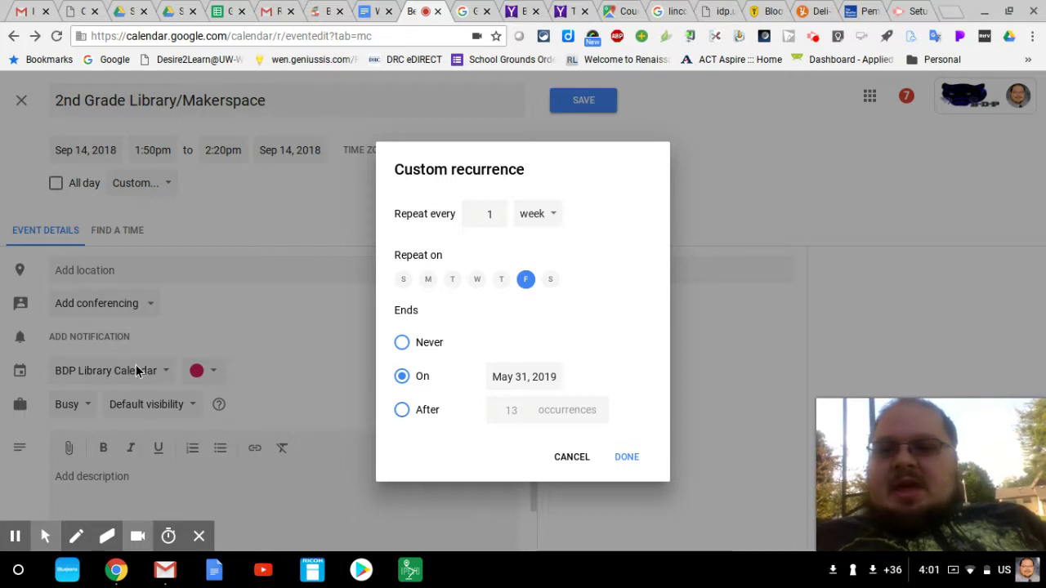
# Step: Apply the custom recurrence and add the colleague as a guest with permission to modify the event
pyautogui.press('Return')
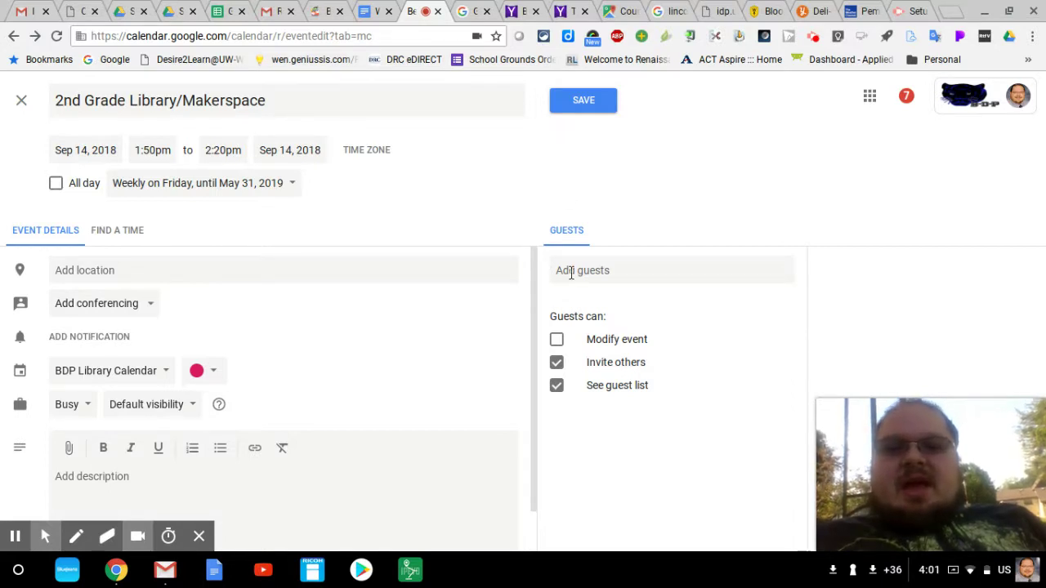
pyautogui.click(571, 272)
pyautogui.write('mar')
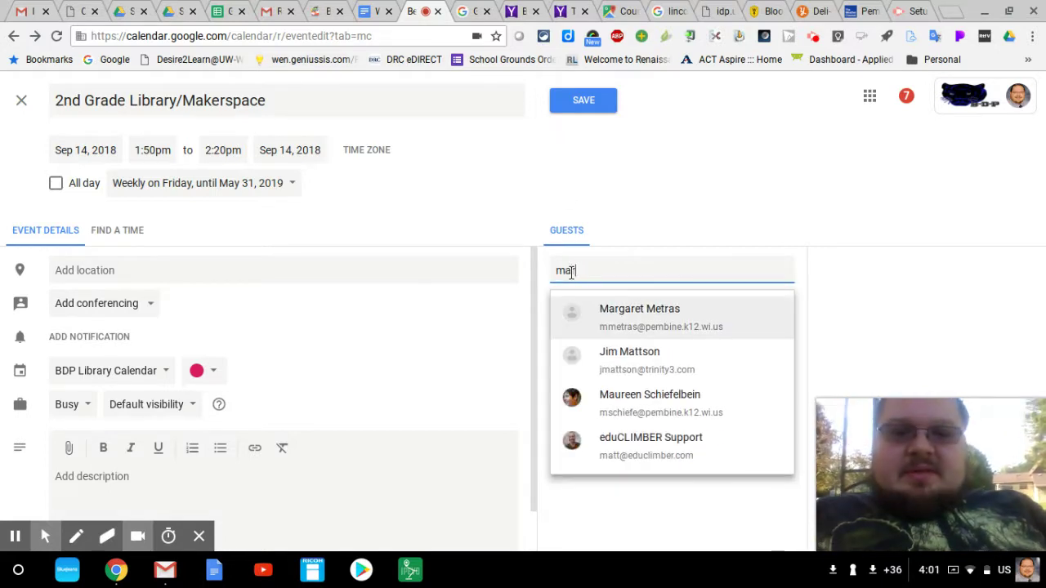
pyautogui.click(666, 317)
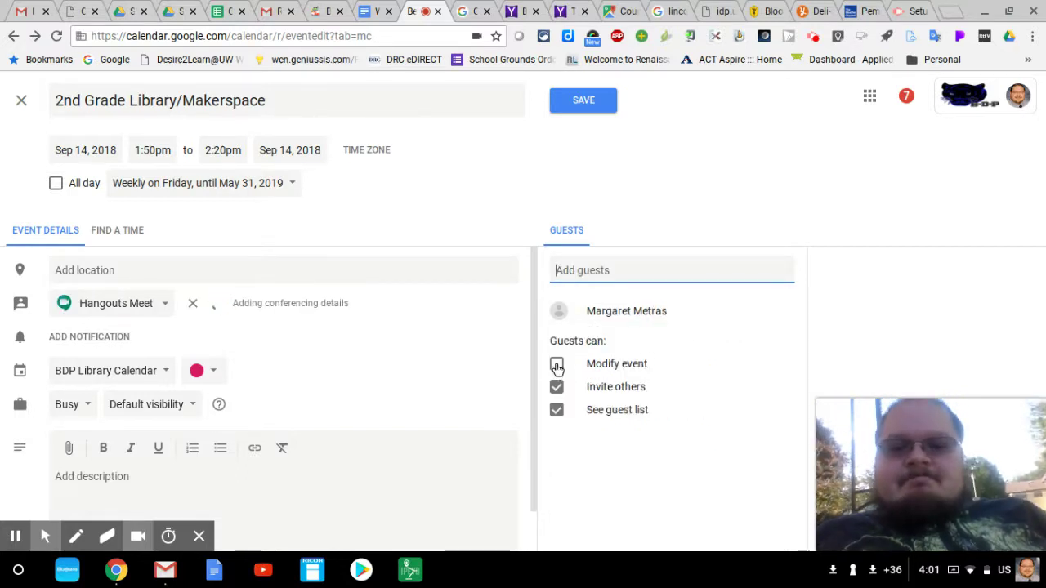
pyautogui.click(556, 365)
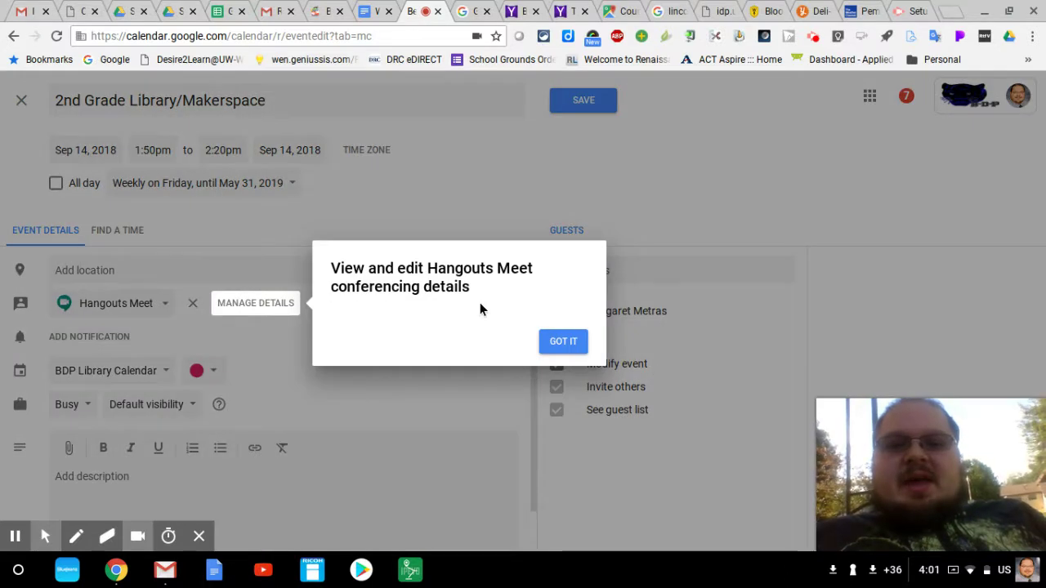
pyautogui.click(556, 341)
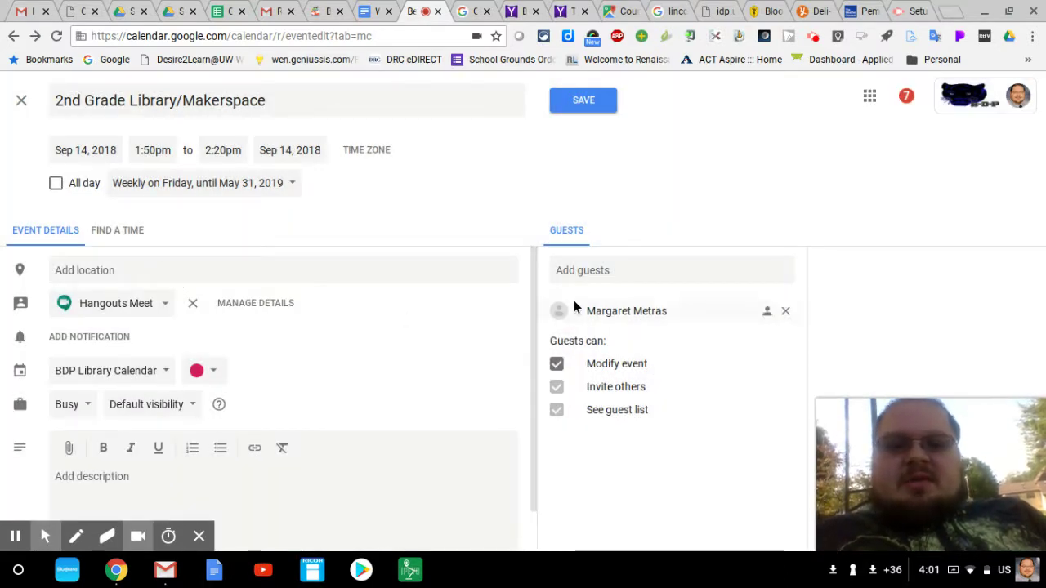
# Step: Save the event with invitations sent to the guest, and check the August and September 2018 month views
pyautogui.click(602, 107)
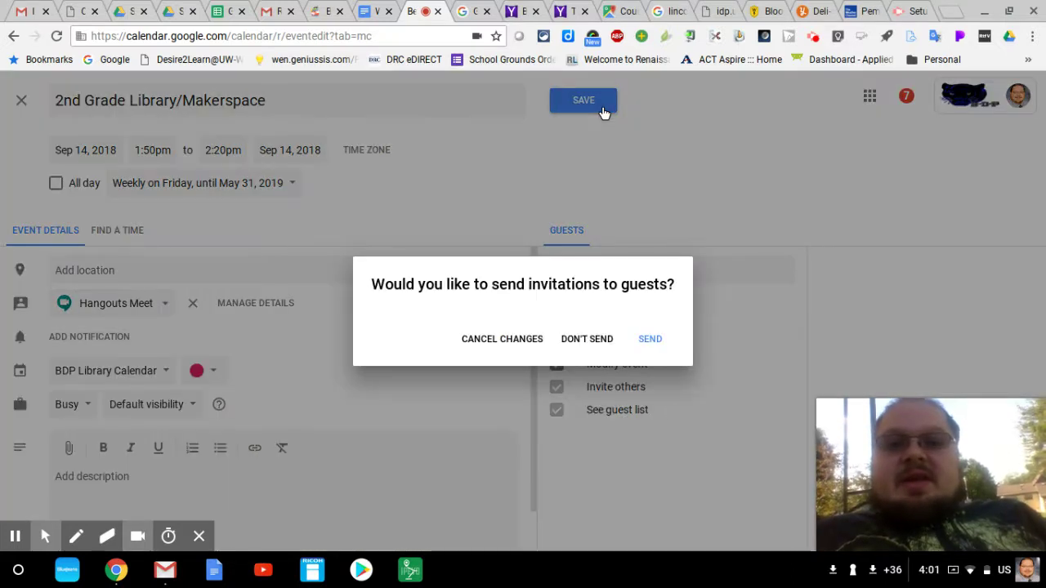
pyautogui.click(653, 341)
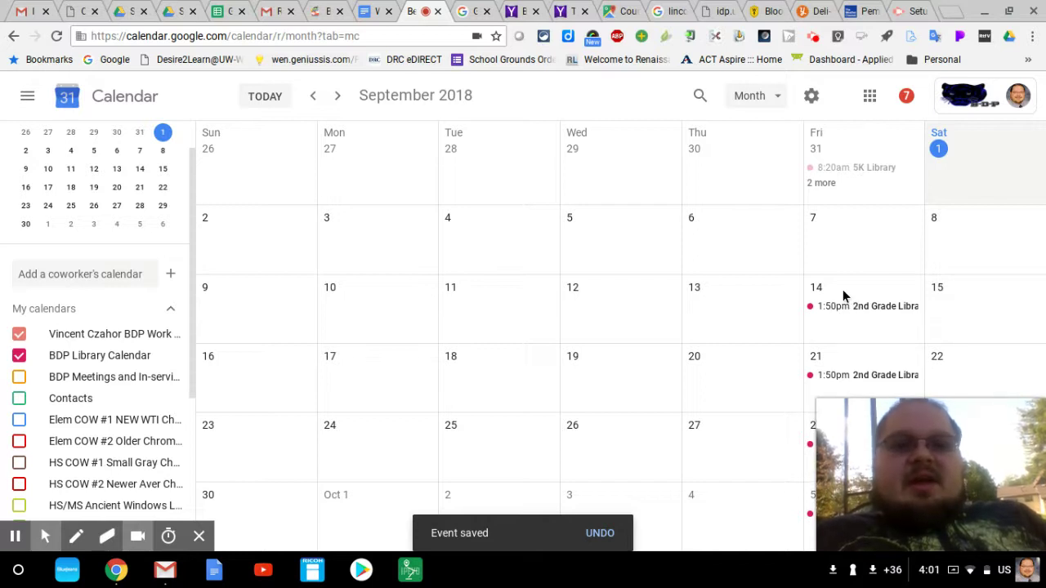
pyautogui.press('k')
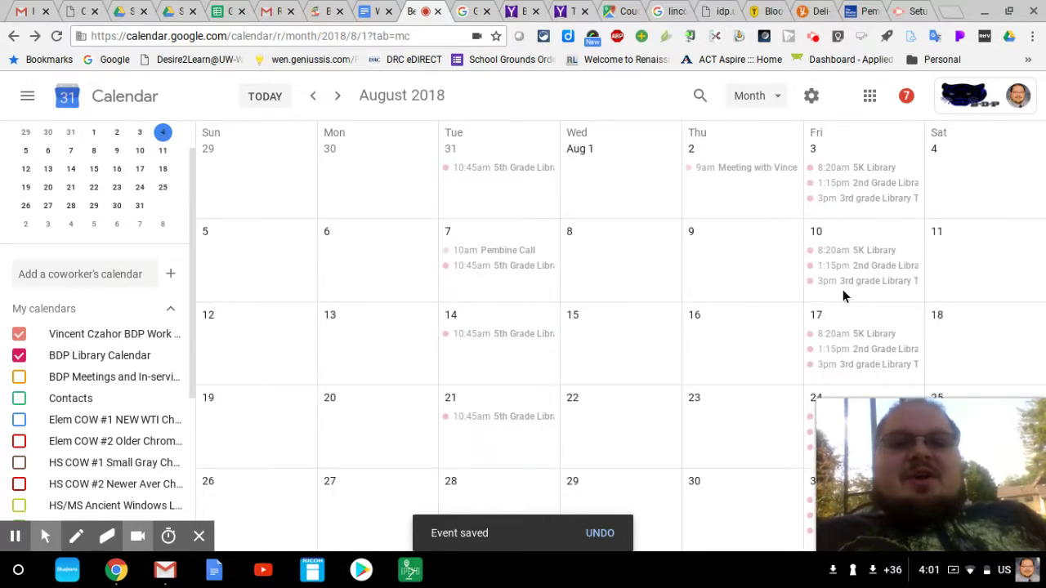
pyautogui.press('j')
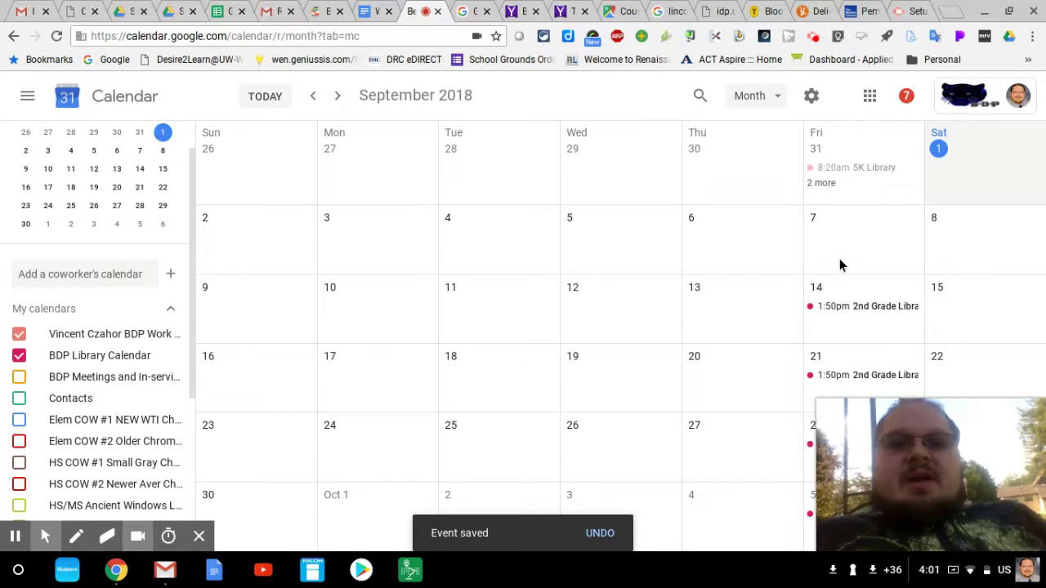